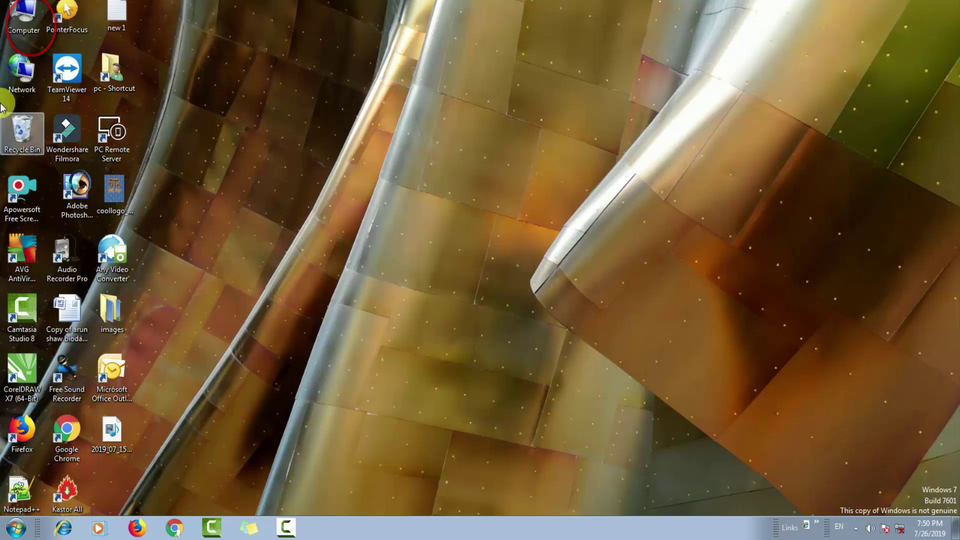
# Open the Computer Management console for this computer, refreshing the desktop while it loads, and move its window toward the middle of the desktop.
pyautogui.rightClick(22, 25)
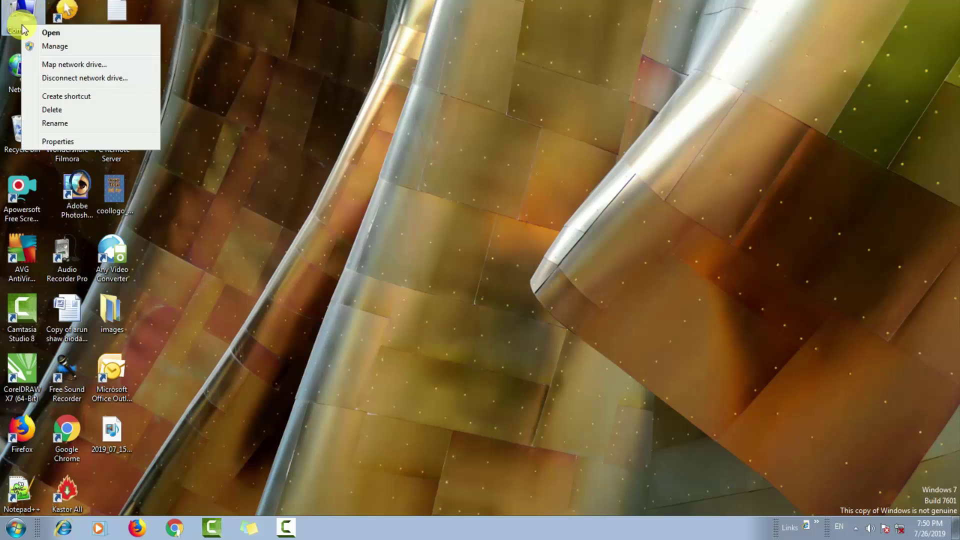
pyautogui.click(76, 50)
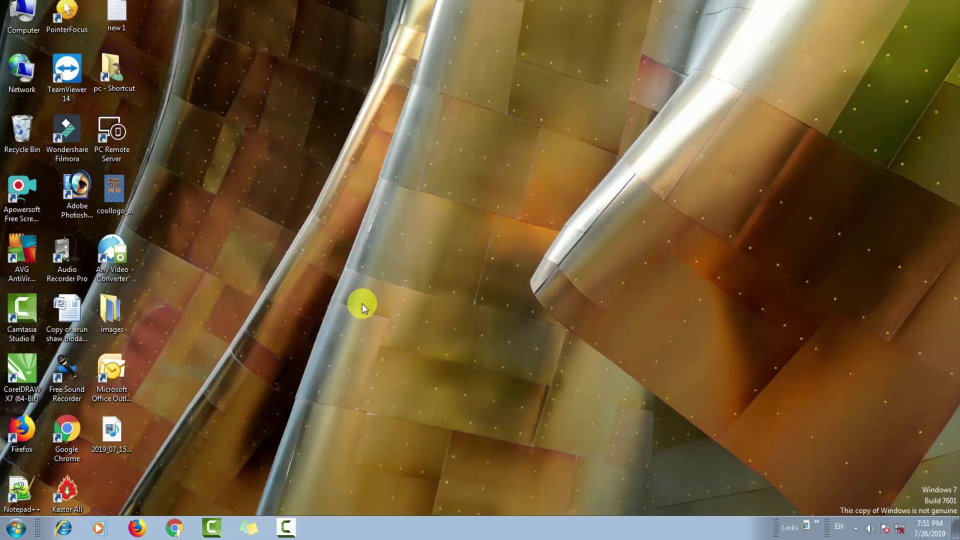
pyautogui.rightClick(31, 27)
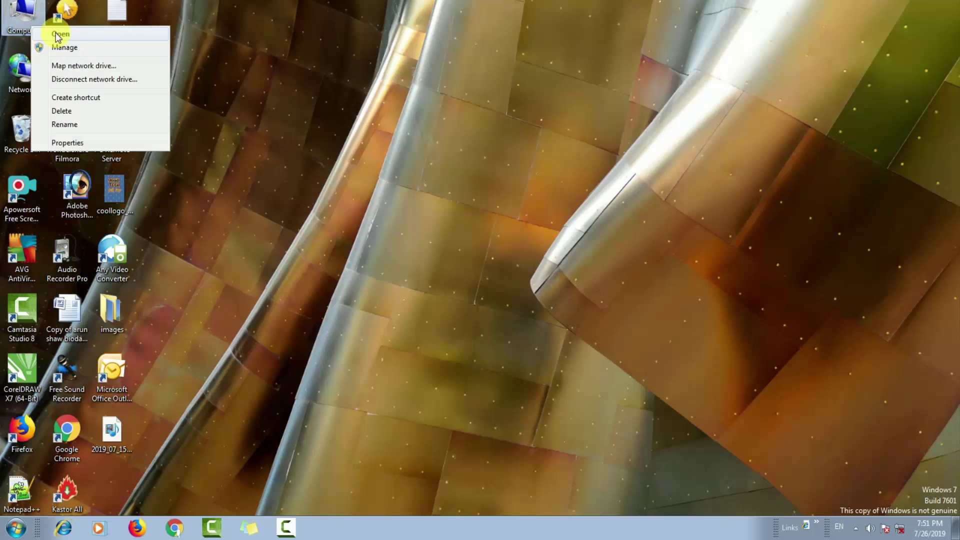
pyautogui.click(103, 48)
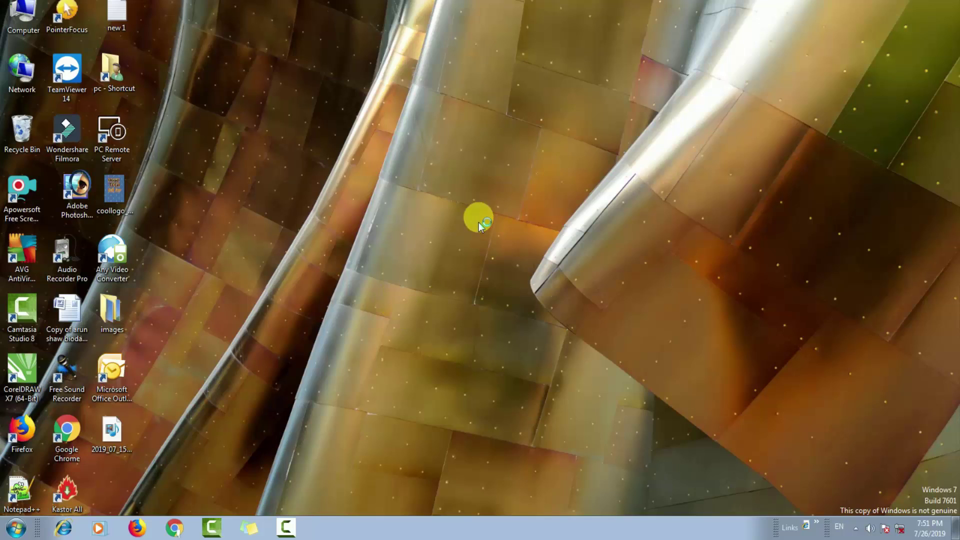
pyautogui.rightClick(476, 193)
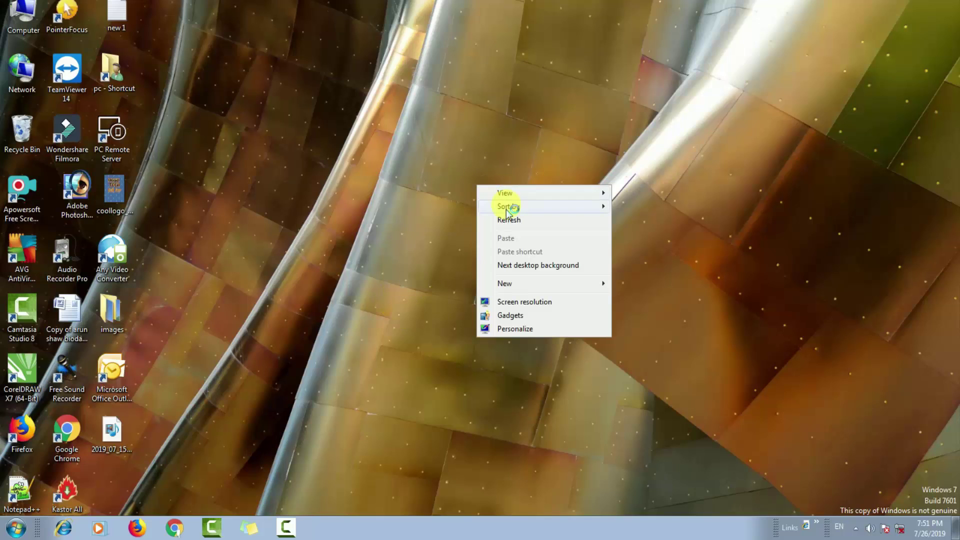
pyautogui.click(512, 214)
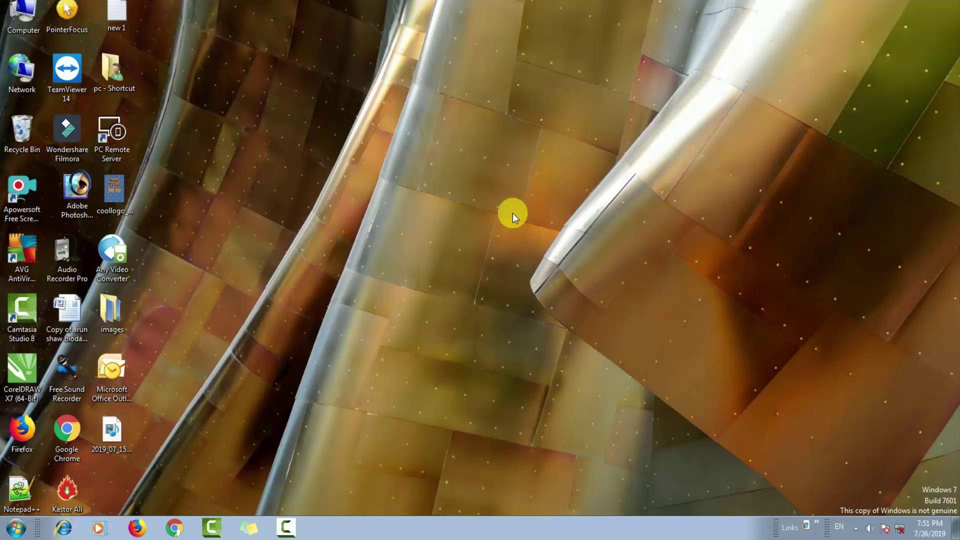
pyautogui.rightClick(458, 151)
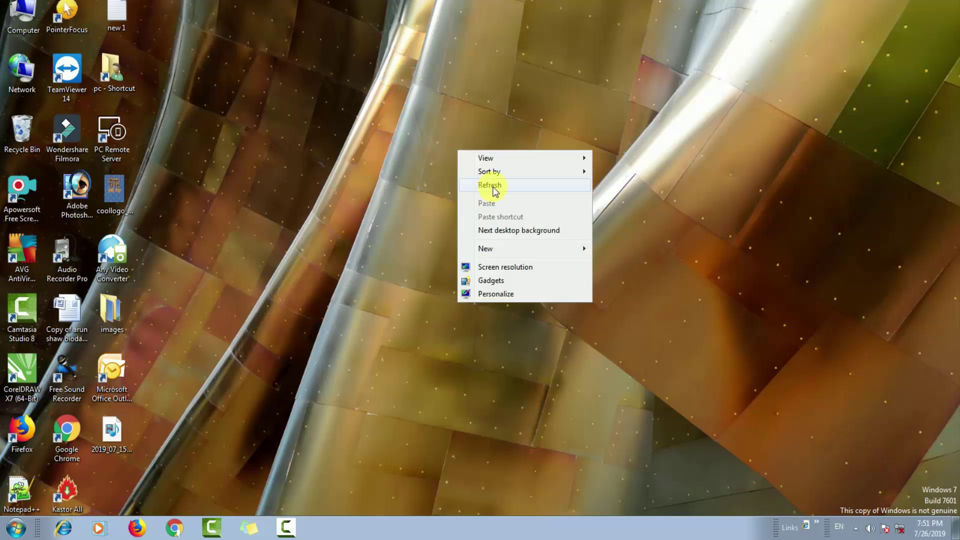
pyautogui.click(484, 184)
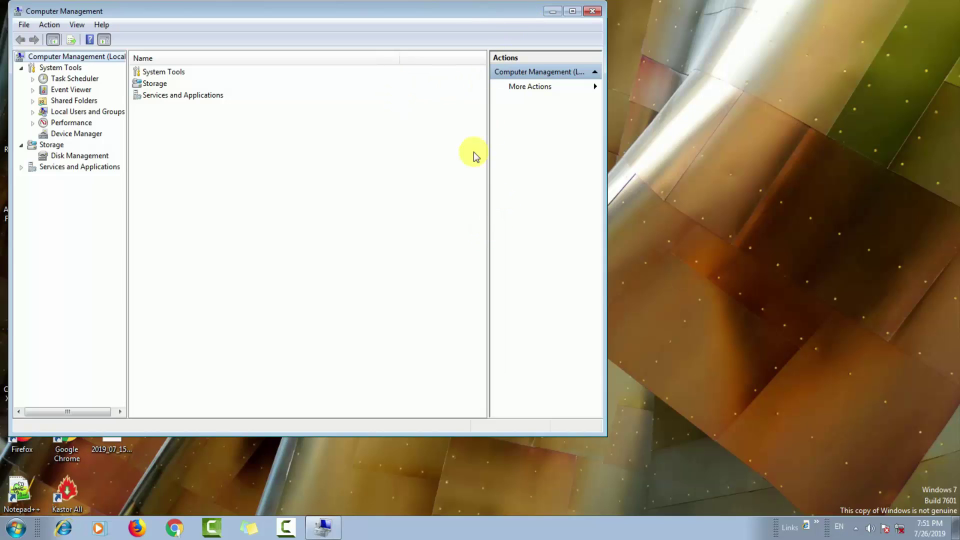
pyautogui.moveTo(470, 11); pyautogui.dragTo(543, 12)
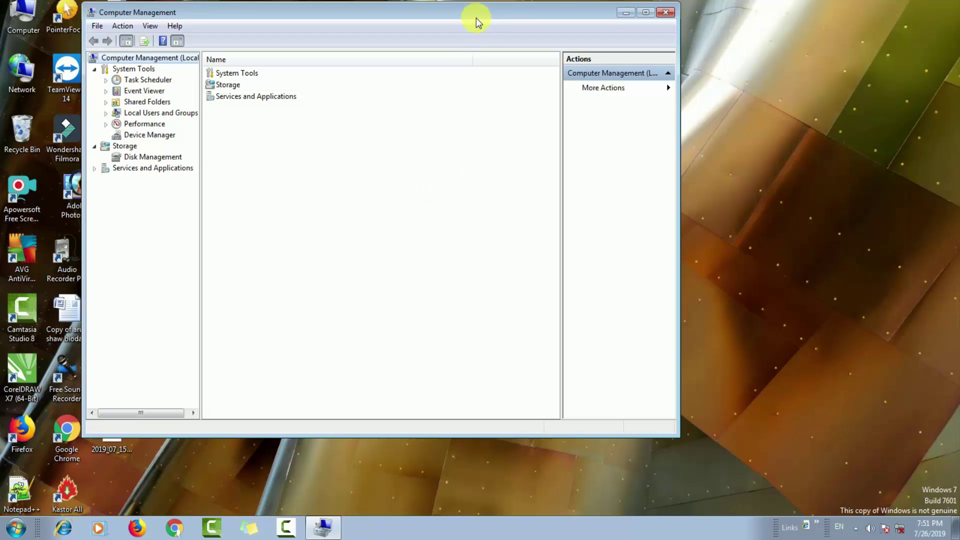
pyautogui.moveTo(475, 15); pyautogui.dragTo(567, 50)
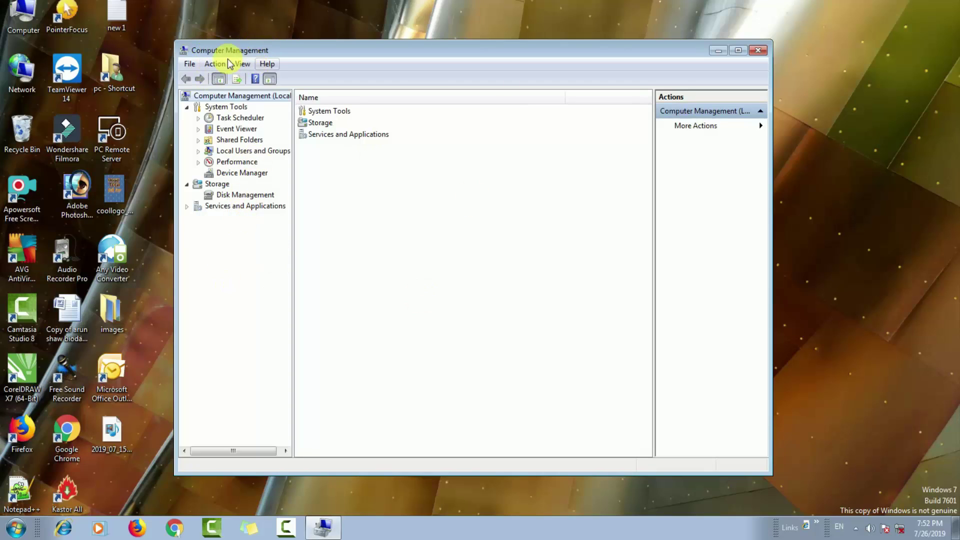
# Show Disk Management and widen the volume list so the Capacity and Free Space columns fit.
pyautogui.rightClick(14, 8)
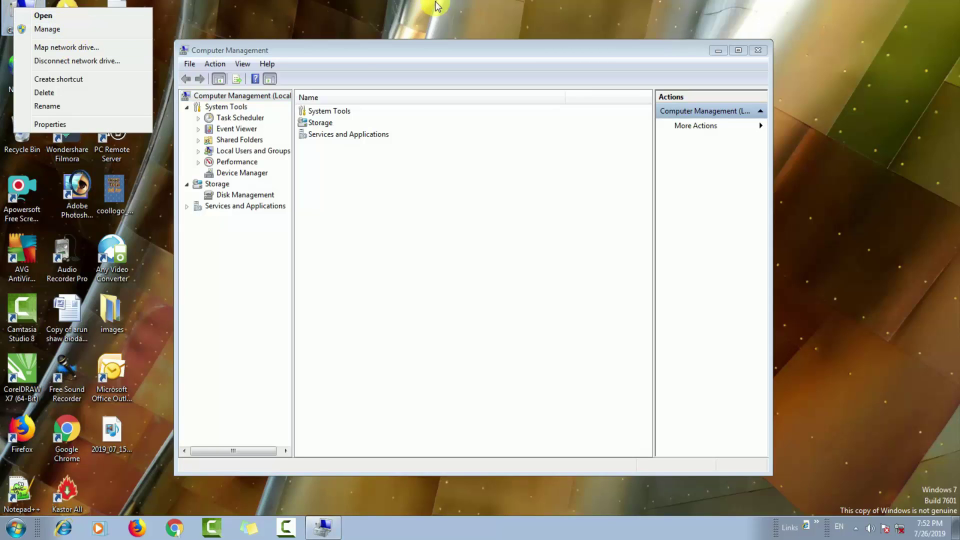
pyautogui.click(421, 46)
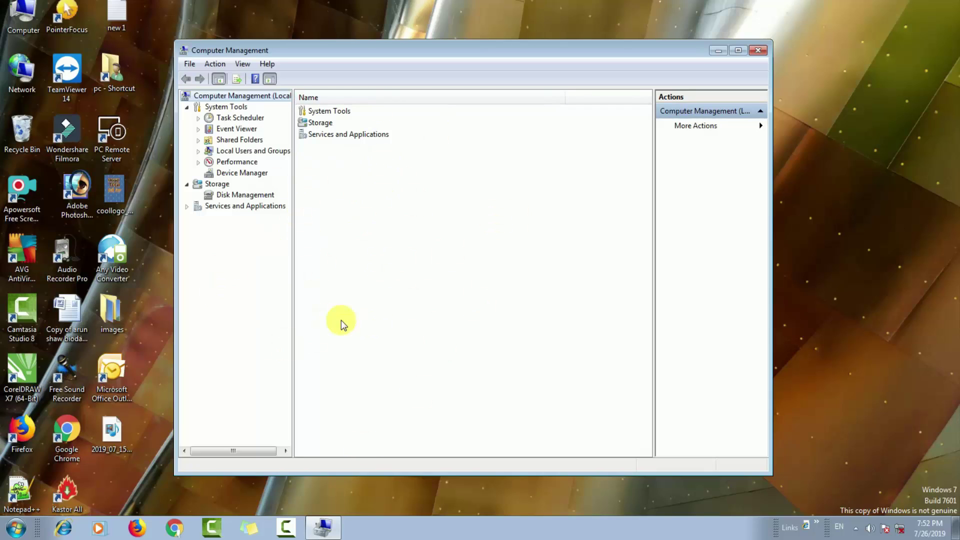
pyautogui.click(239, 195)
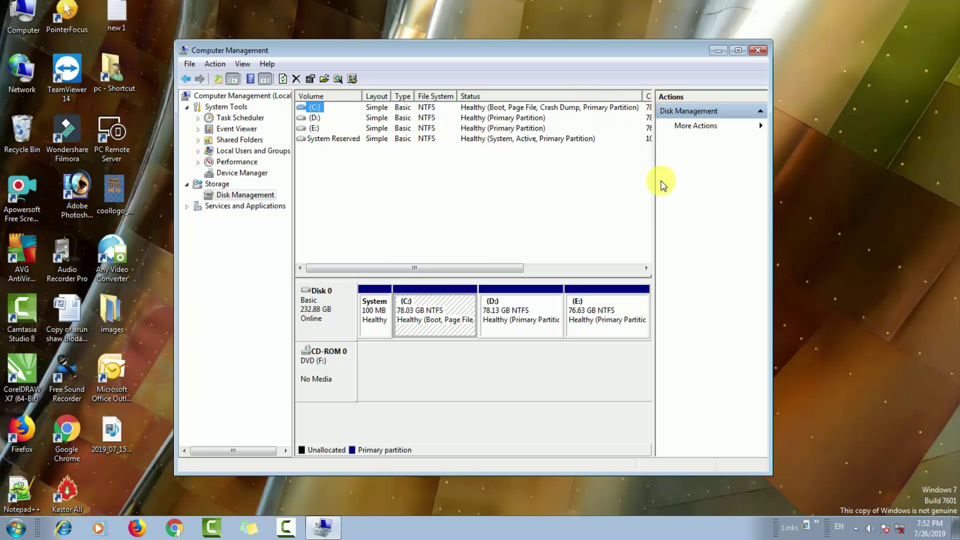
pyautogui.moveTo(660, 194); pyautogui.dragTo(732, 209)
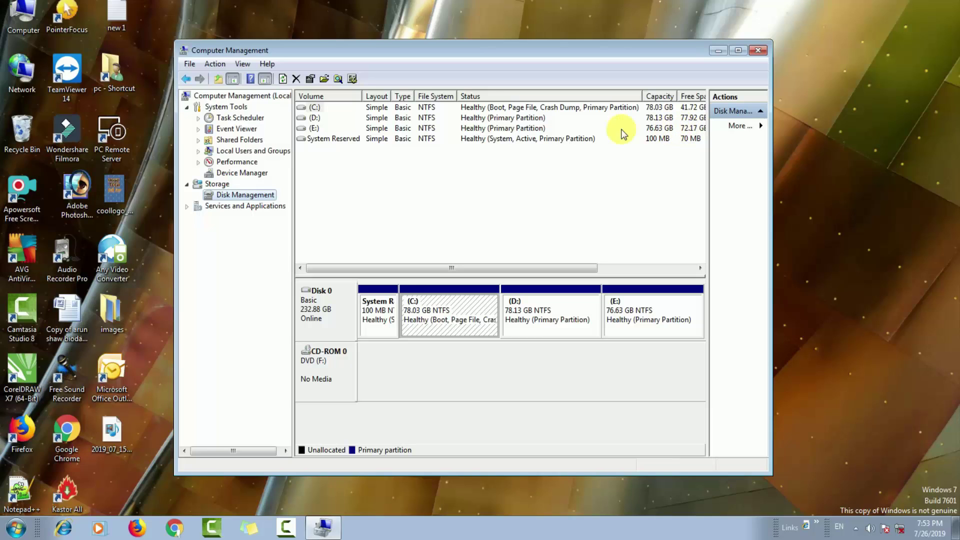
# Shrink the E: volume by 10000 MB.
pyautogui.click(643, 316)
pyautogui.rightClick(642, 314)
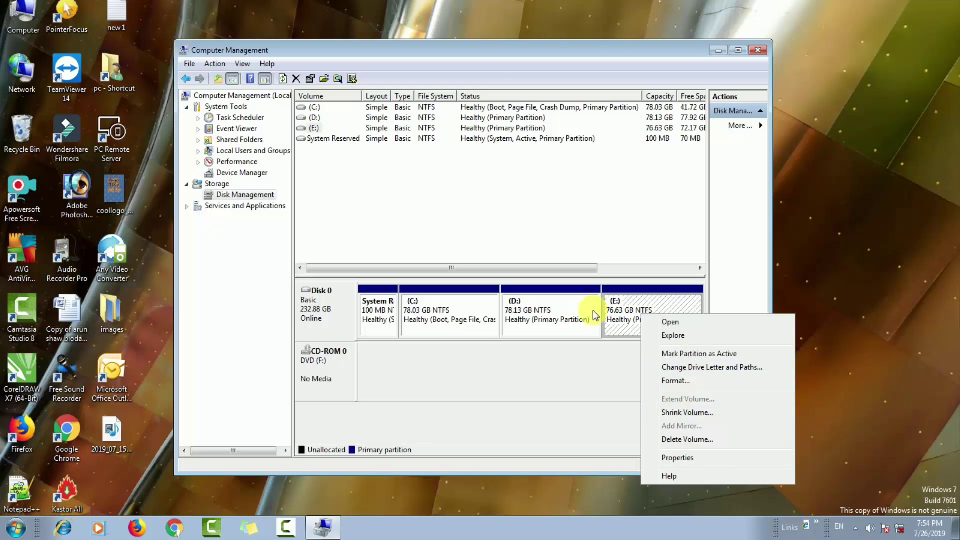
pyautogui.click(648, 226)
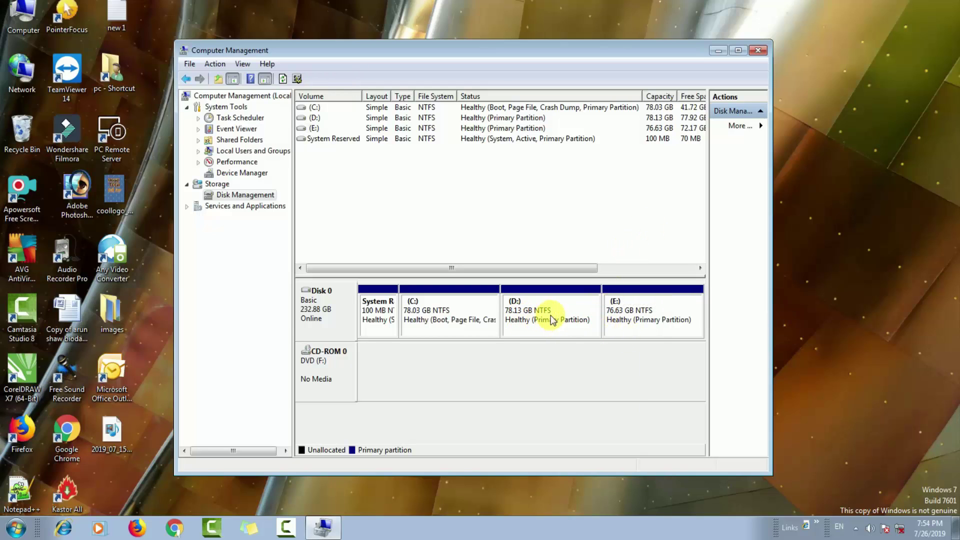
pyautogui.rightClick(649, 322)
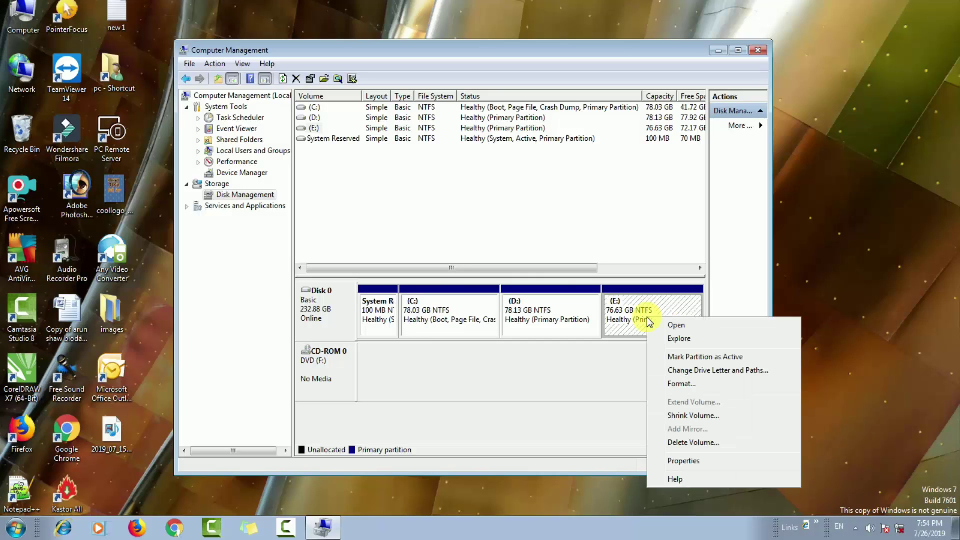
pyautogui.click(695, 416)
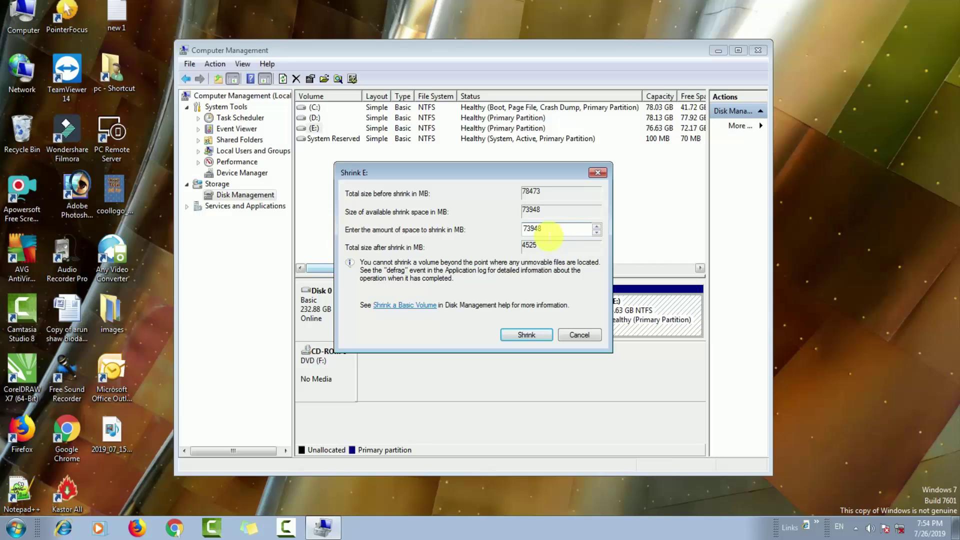
pyautogui.click(542, 231)
pyautogui.press('BackSpace')
pyautogui.press('BackSpace')
pyautogui.press('BackSpace')
pyautogui.press('BackSpace')
pyautogui.press('BackSpace')
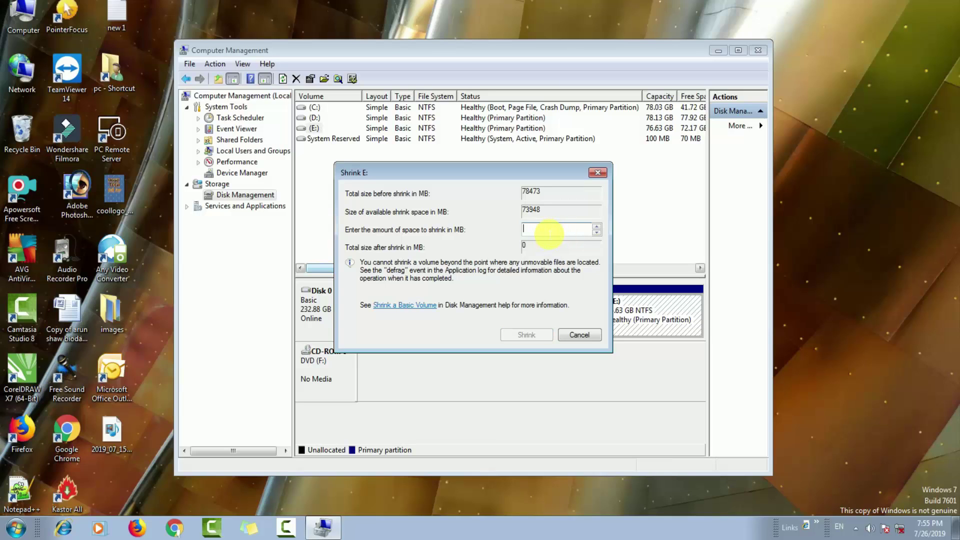
pyautogui.write('1')
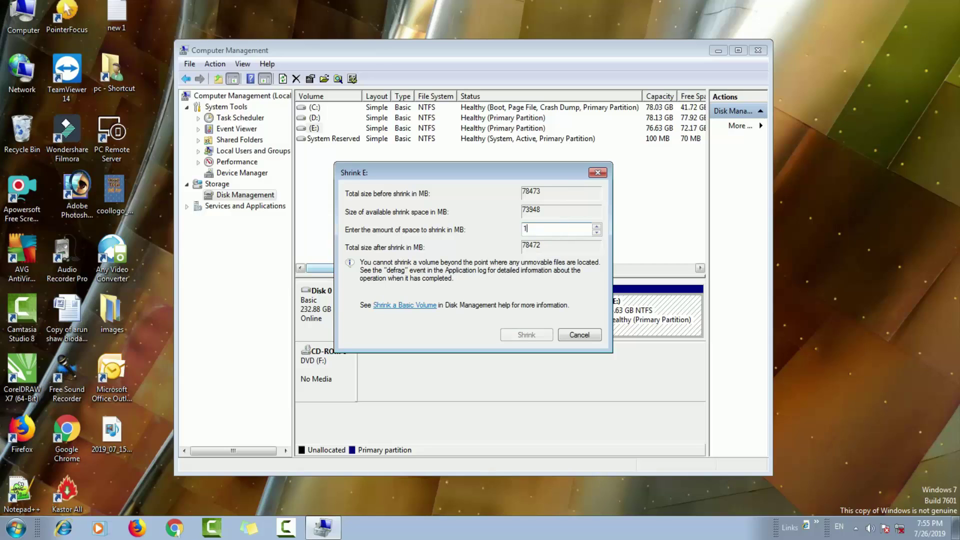
pyautogui.write('000')
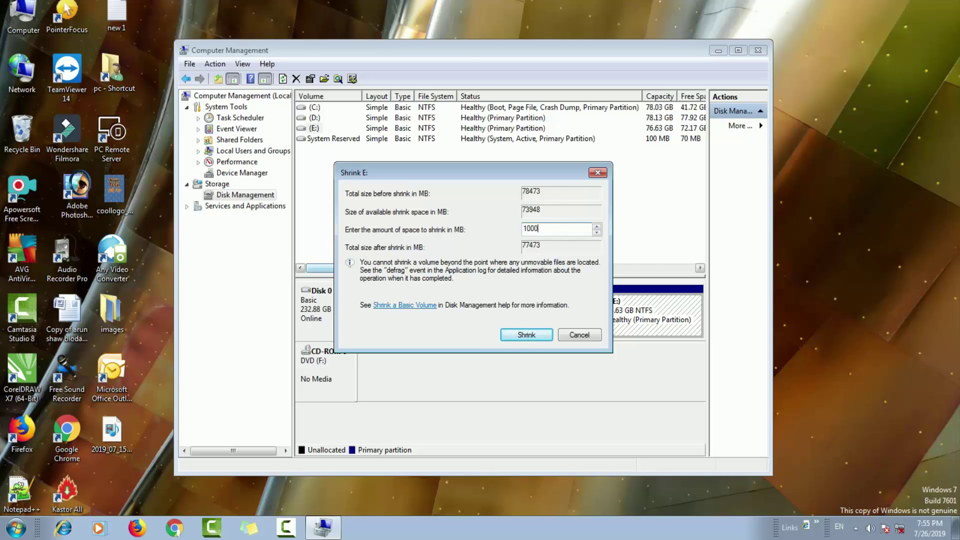
pyautogui.write('0')
pyautogui.click(527, 334)
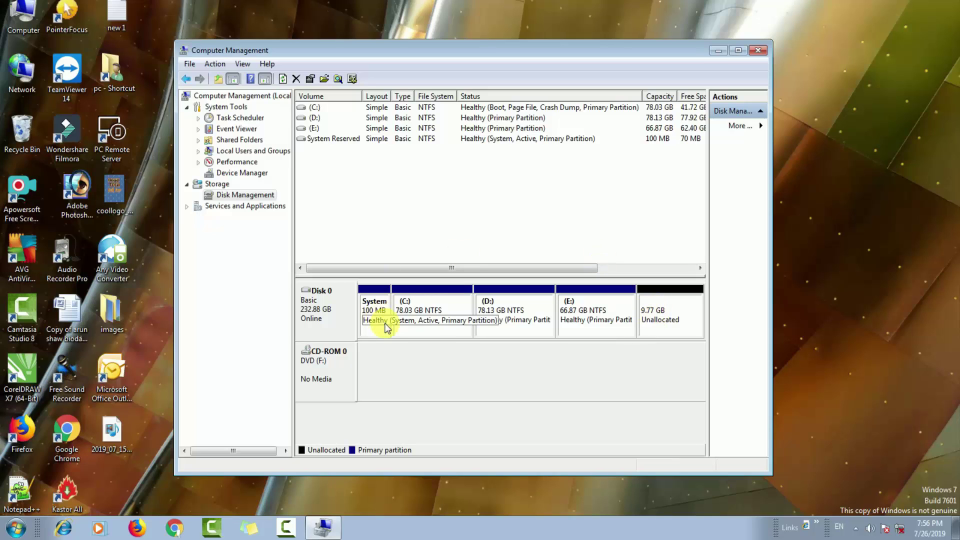
# Set up a new simple volume of 9999 MB in the unallocated space of Disk 0, with drive letter G.
pyautogui.rightClick(672, 307)
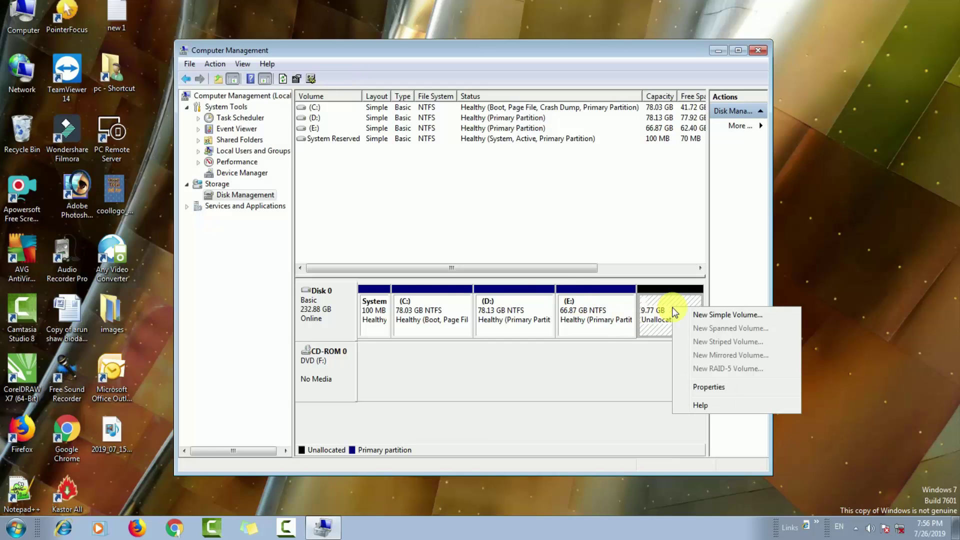
pyautogui.click(701, 316)
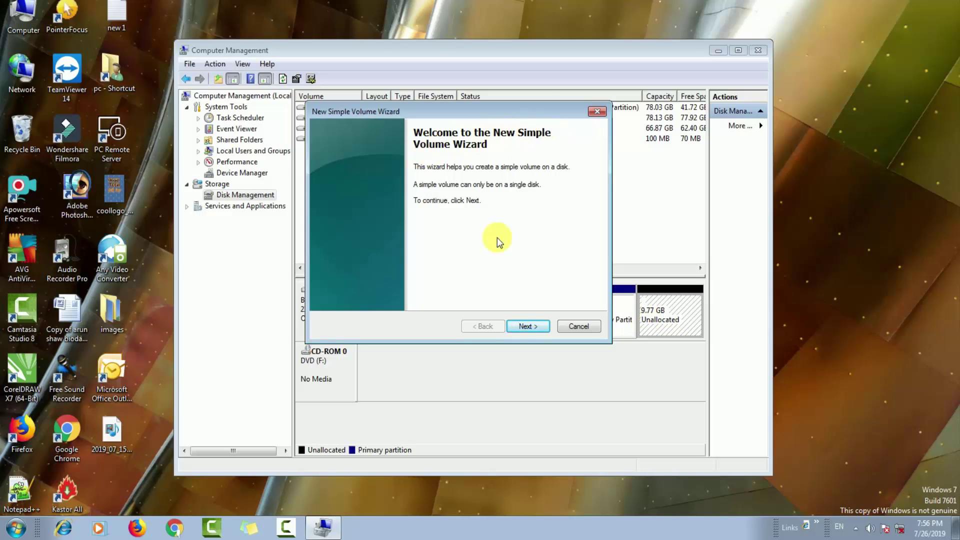
pyautogui.click(525, 326)
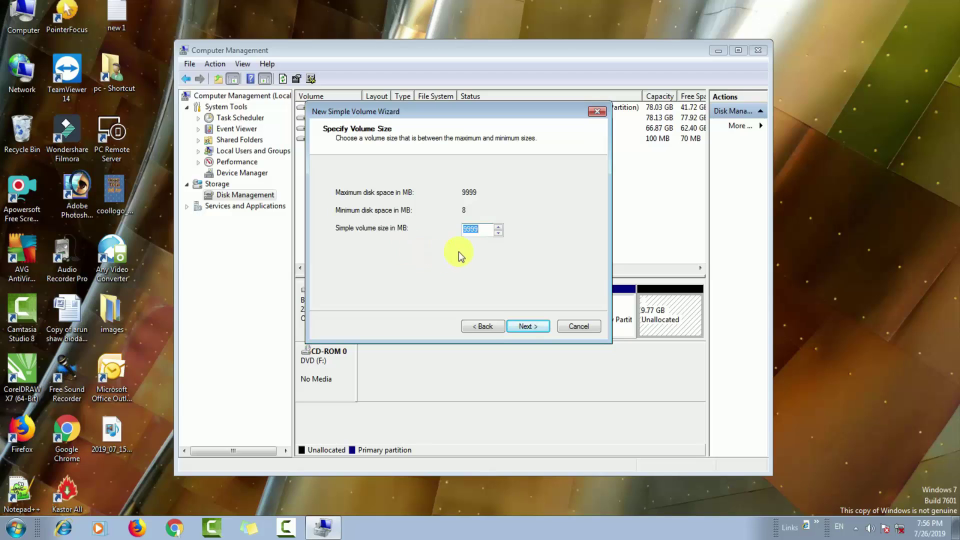
pyautogui.click(528, 326)
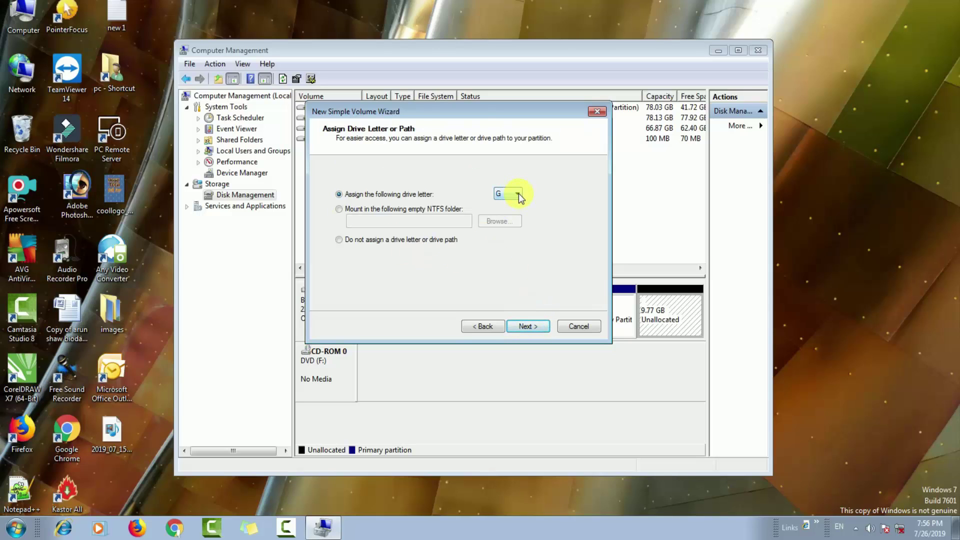
pyautogui.moveTo(527, 109); pyautogui.dragTo(509, 130)
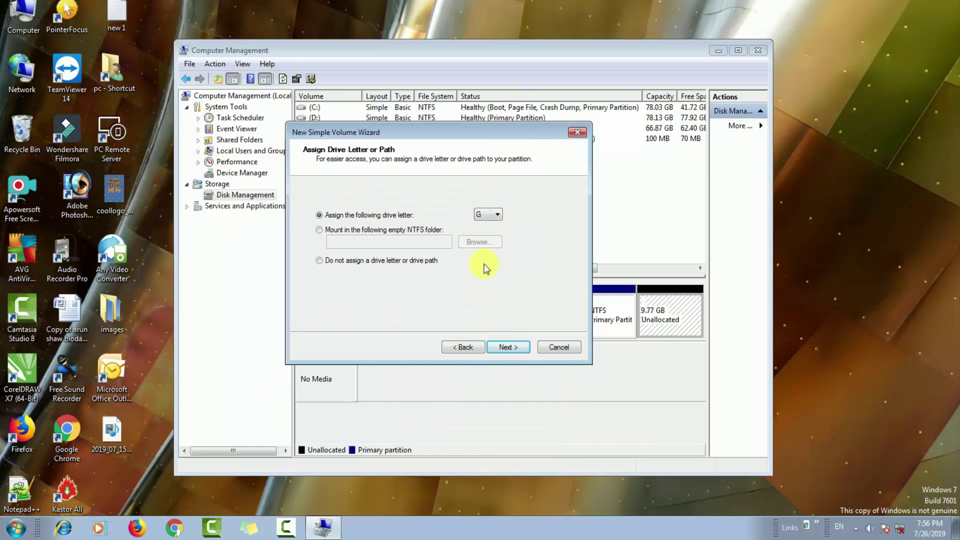
pyautogui.click(510, 346)
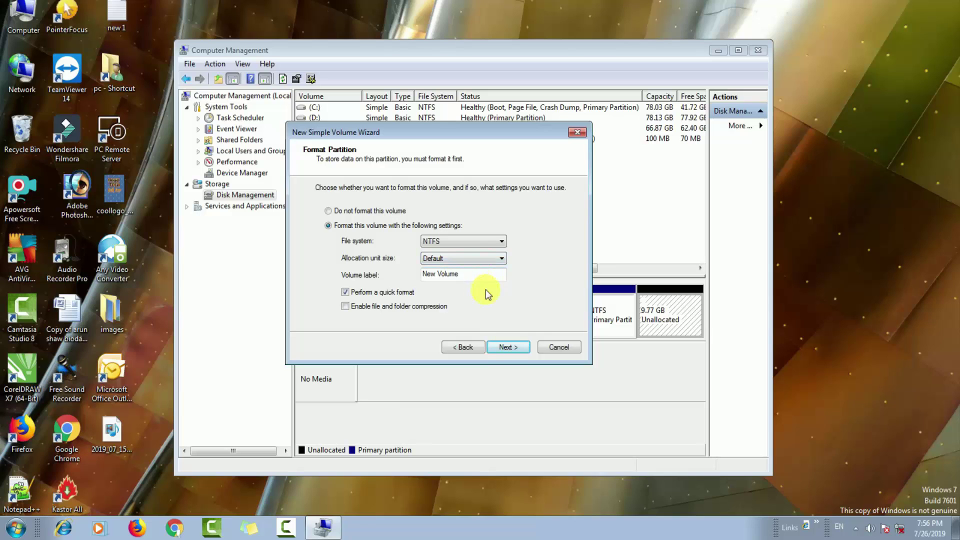
# Create the volume with a quick NTFS format, default allocation unit size and label New Volume, accepting the conversion to a dynamic disk.
pyautogui.click(510, 347)
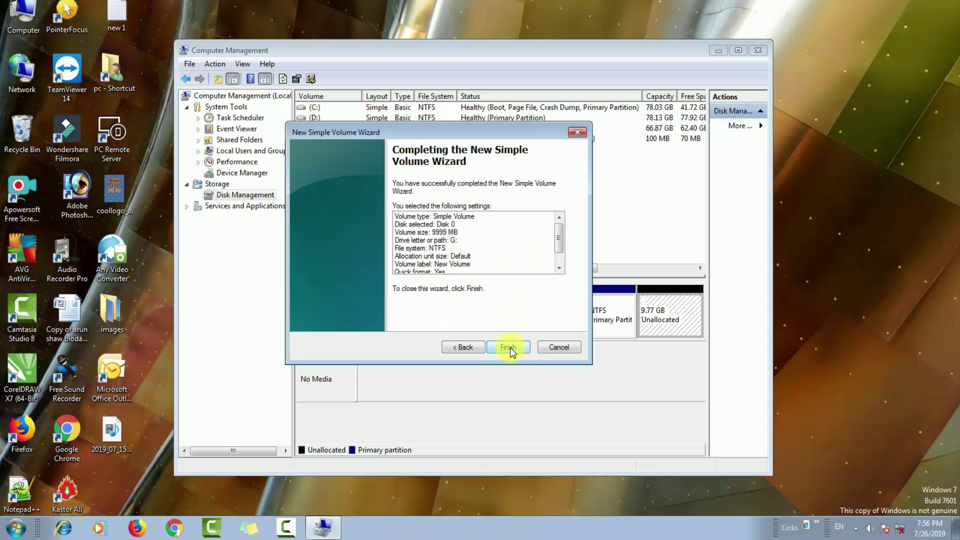
pyautogui.click(508, 347)
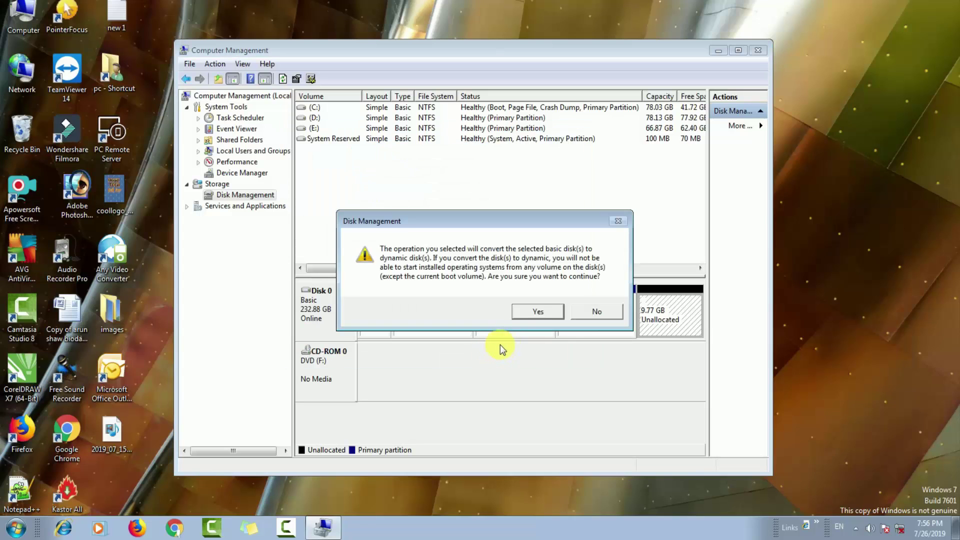
pyautogui.click(537, 314)
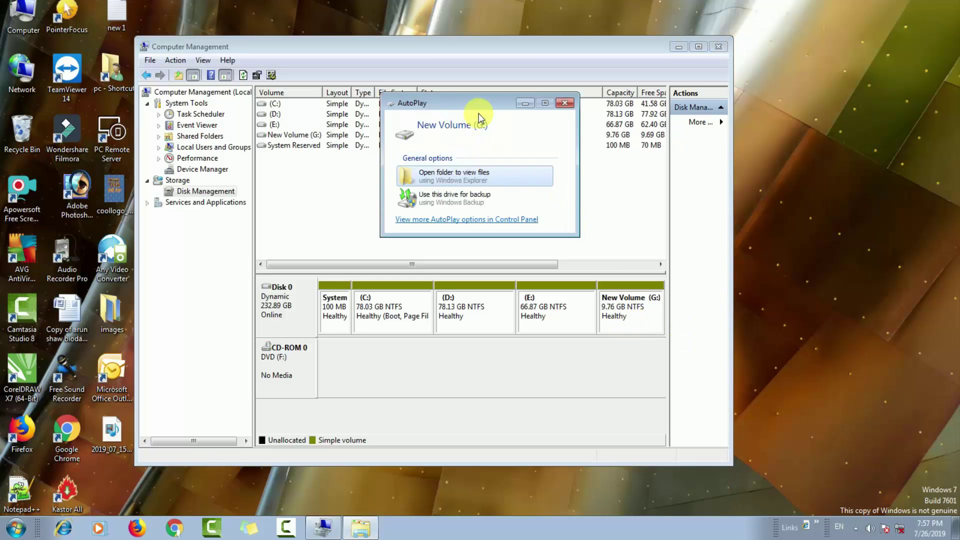
# Close the AutoPlay window for New Volume (G:) and reposition the Computer Management window.
pyautogui.click(616, 307)
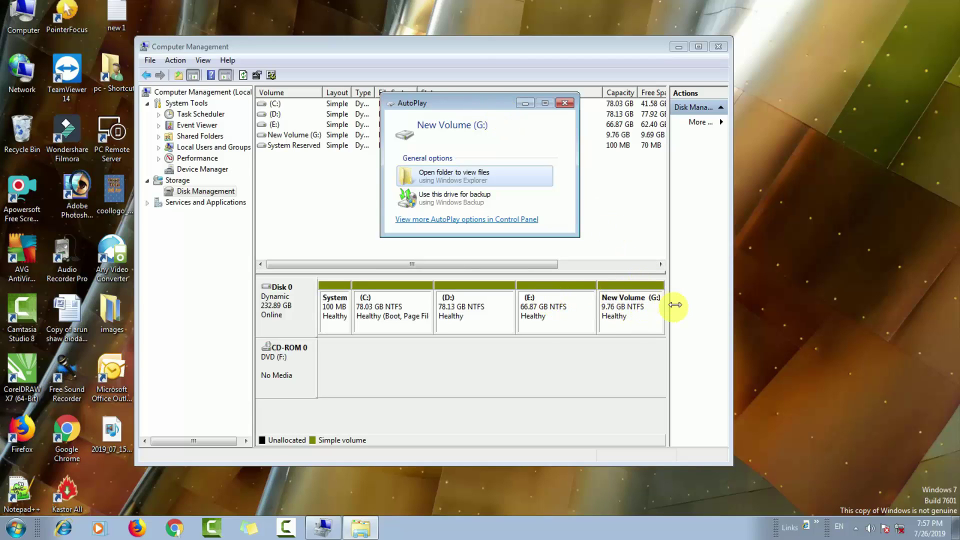
pyautogui.click(656, 304)
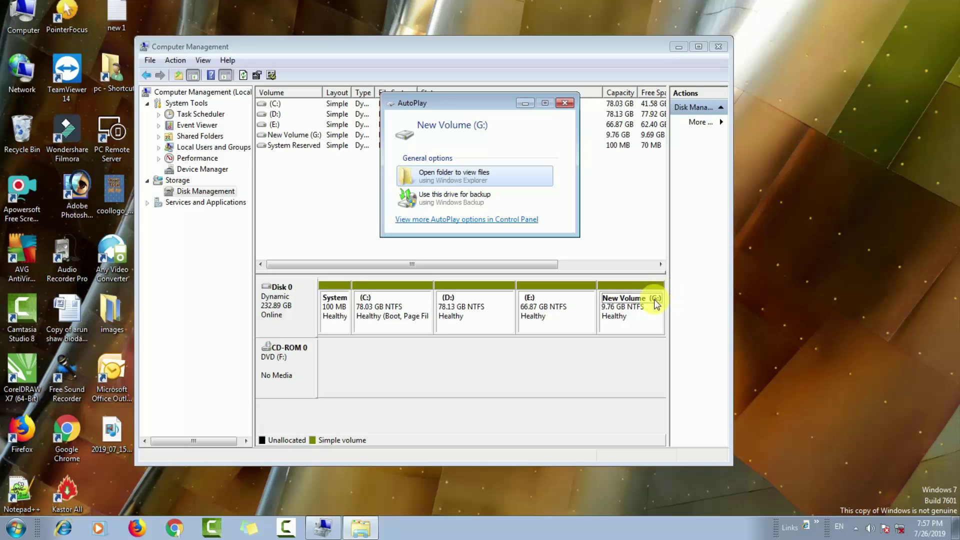
pyautogui.click(565, 103)
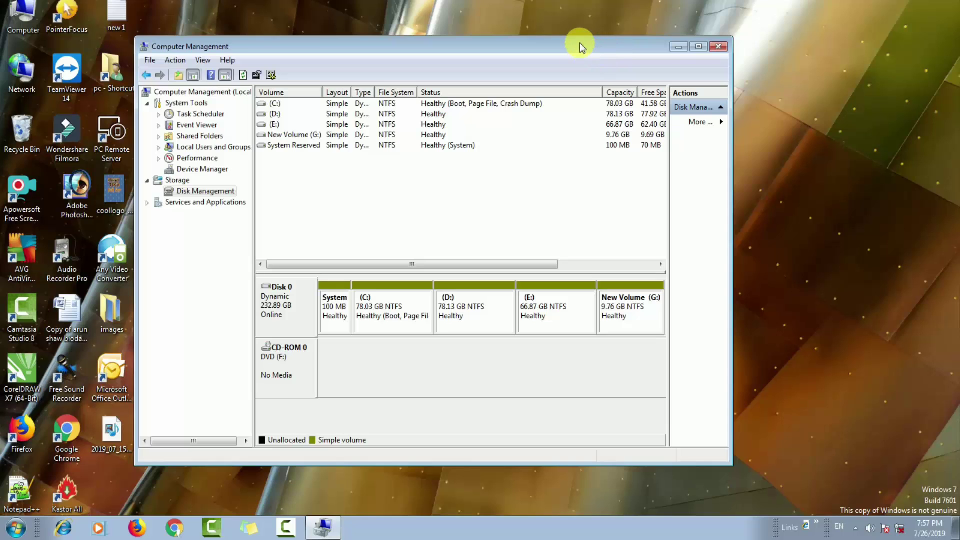
pyautogui.moveTo(580, 46); pyautogui.dragTo(619, 46)
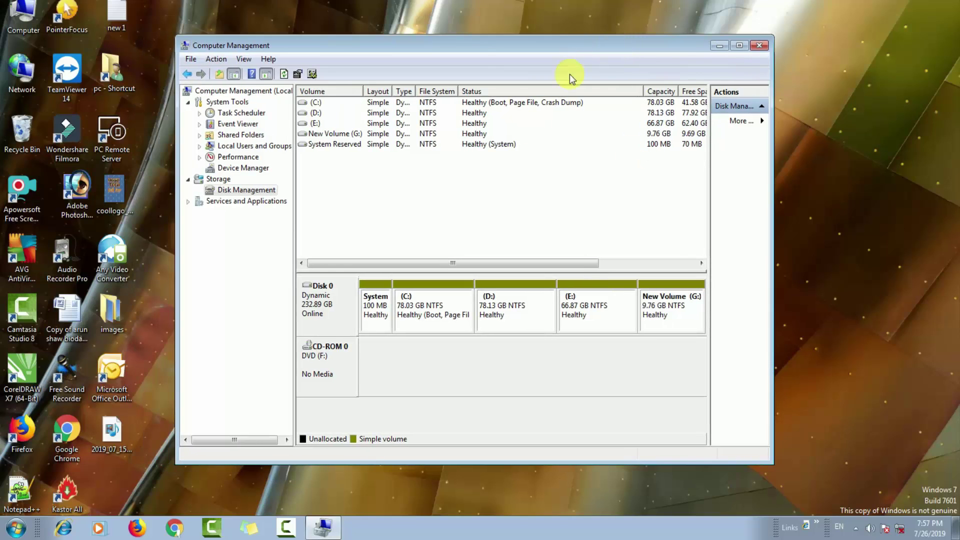